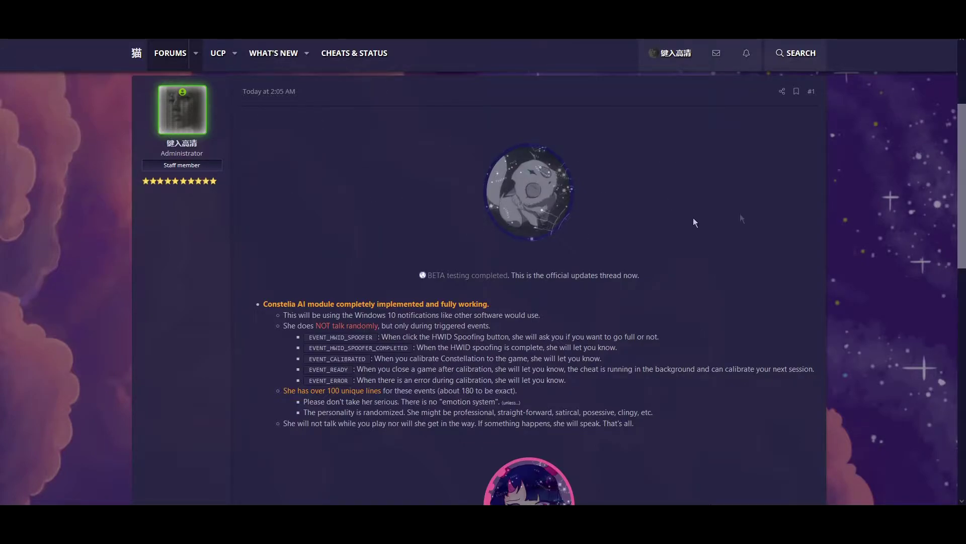
scroll(586, 302, "down", 2)
scroll(569, 288, "up", 2)
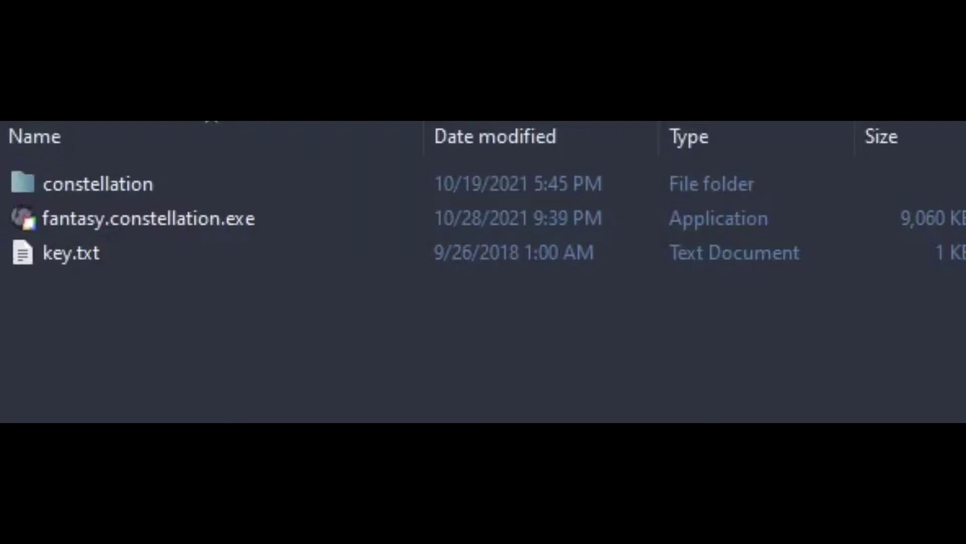
Open menu.html from Constellation's gui folder in Firefox
double_click(105, 186)
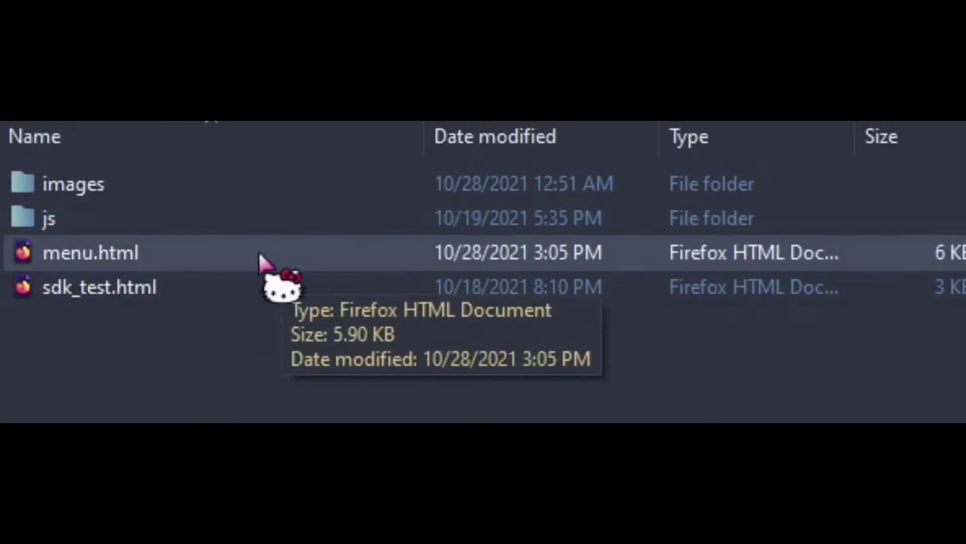
right_click(260, 258)
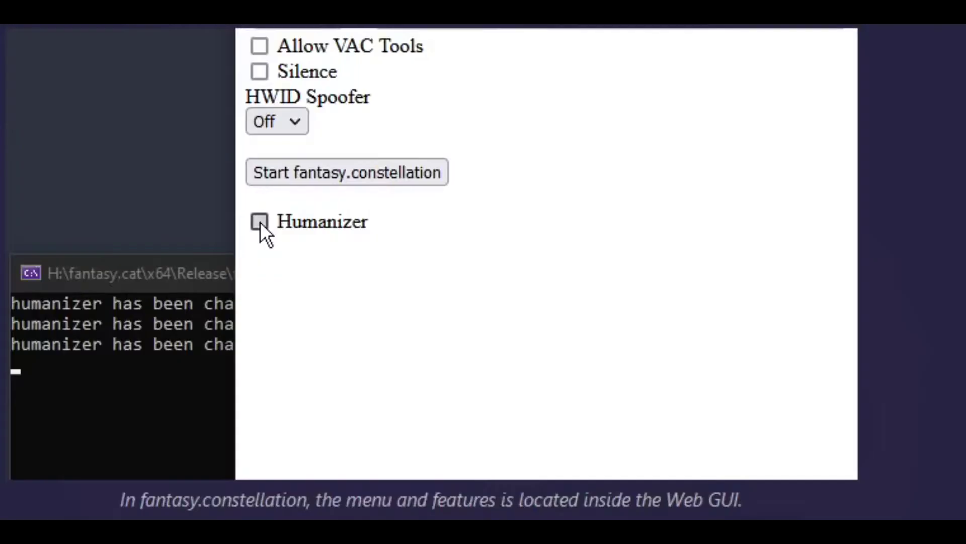
left_click(260, 222)
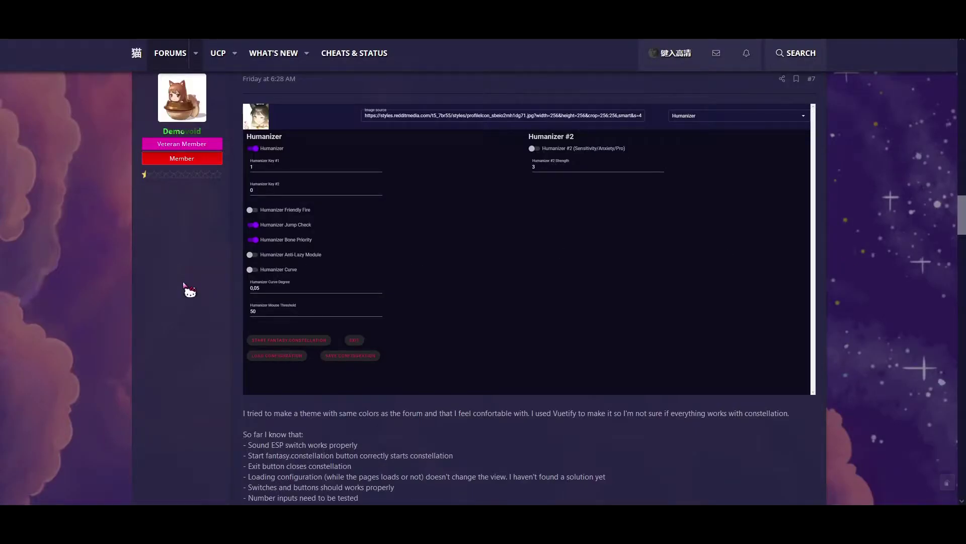
scroll(190, 291, "up", 2)
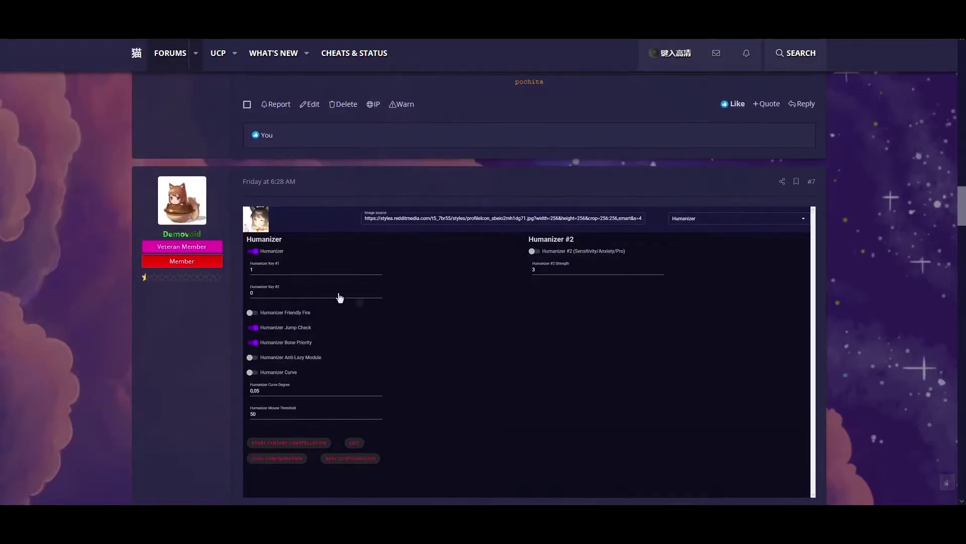
Enlarge the themed menu screenshots in the forum thread, including the Nordtheme one, and zoom in
left_click(447, 323)
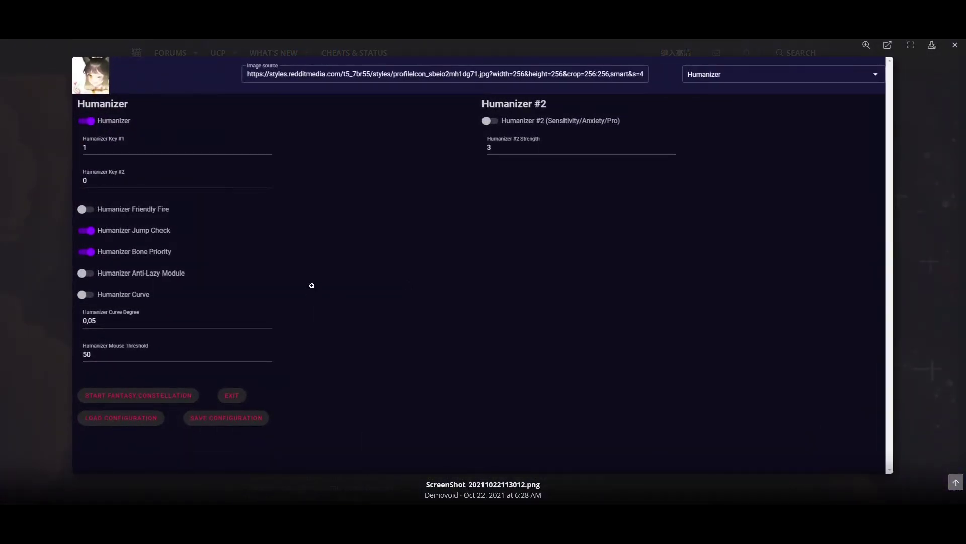
left_click(312, 285)
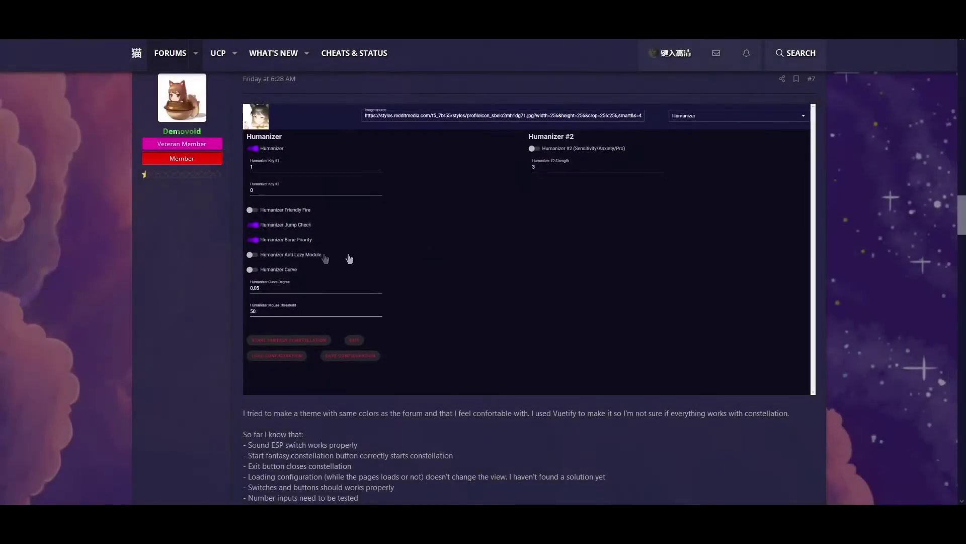
scroll(194, 272, "up", 5)
scroll(216, 280, "up", 5)
scroll(269, 291, "up", 5)
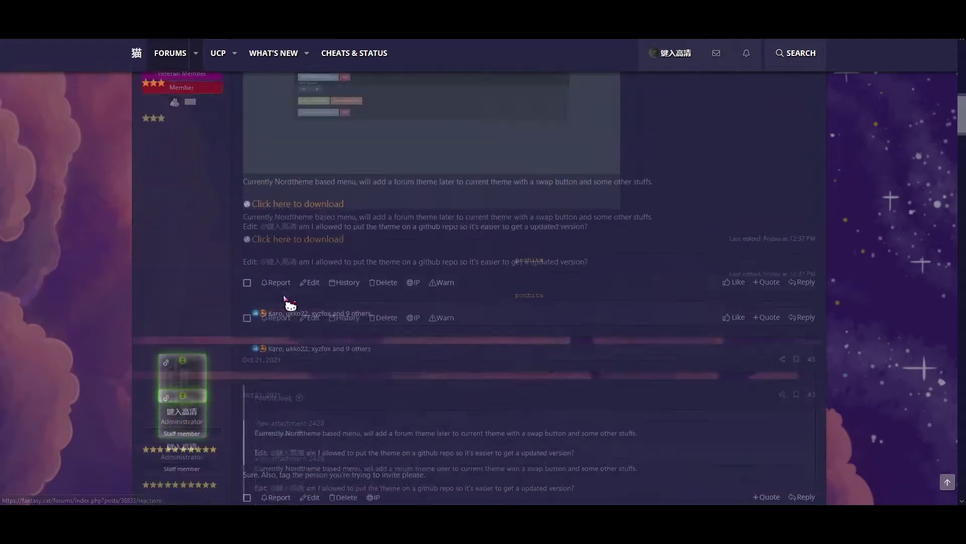
scroll(287, 302, "up", 5)
scroll(325, 327, "down", 2)
left_click(363, 396)
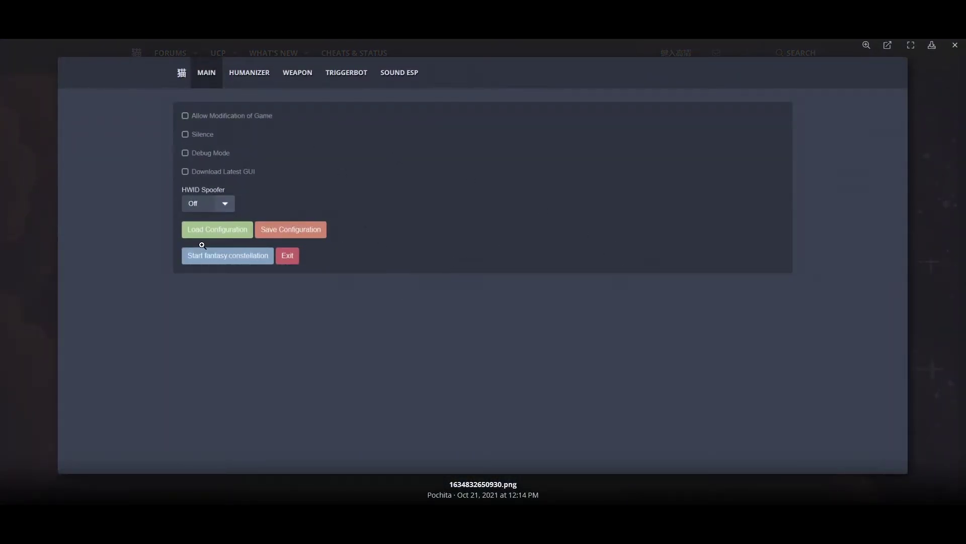
left_click(476, 231)
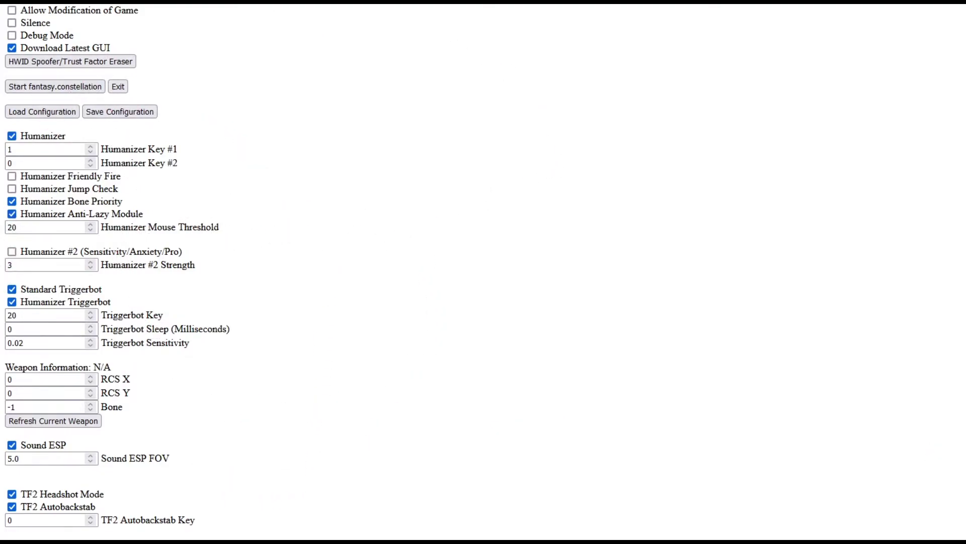
Start fantasy.constellation and toggle the Silence checkbox on and back off
left_click(64, 113)
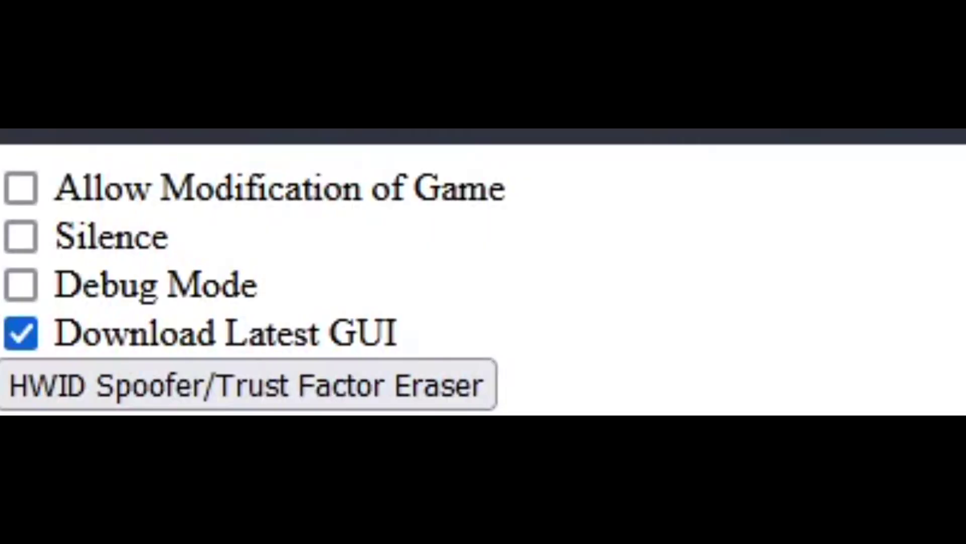
left_click(20, 239)
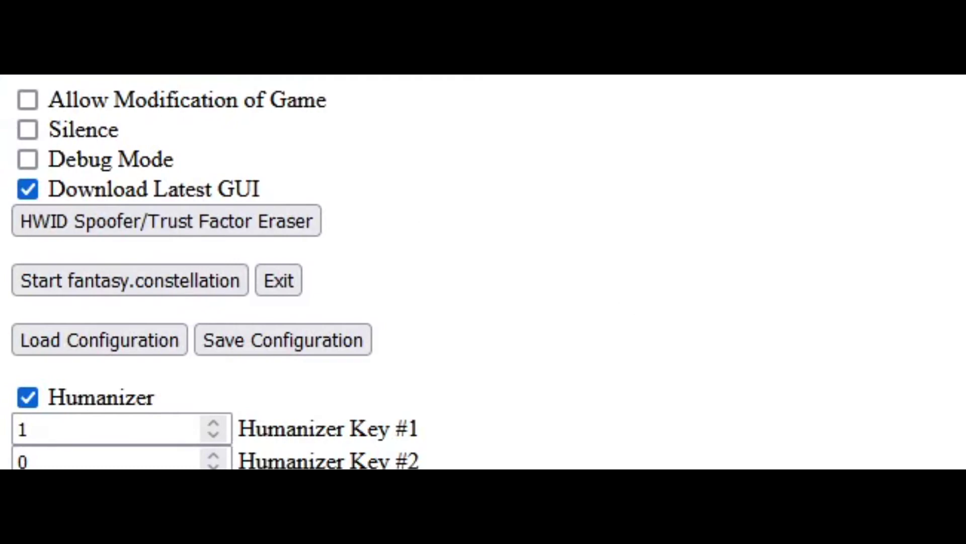
Uncheck Silence, highlight its label, and return to the Installation & Usage guide post
left_click(27, 129)
left_click_drag(136, 119, 55, 142)
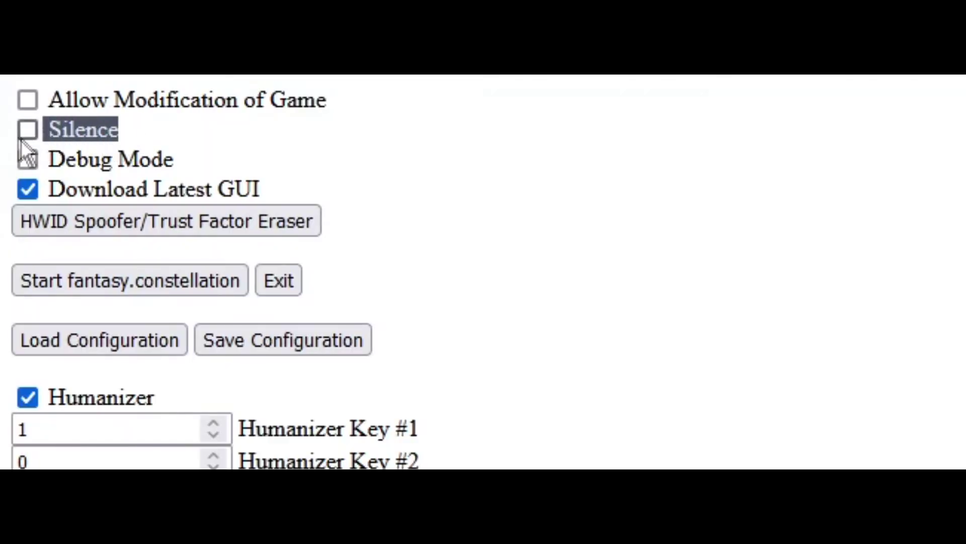
left_click(99, 125)
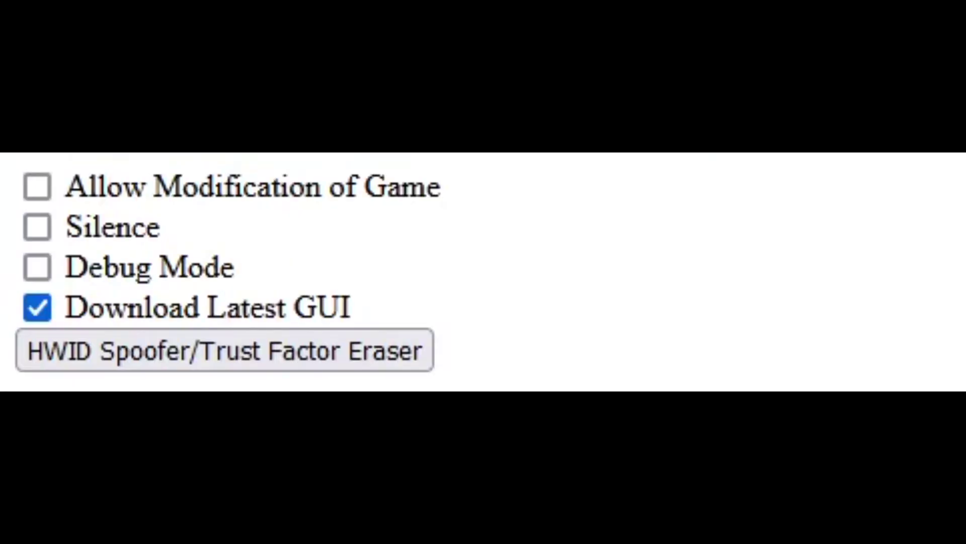